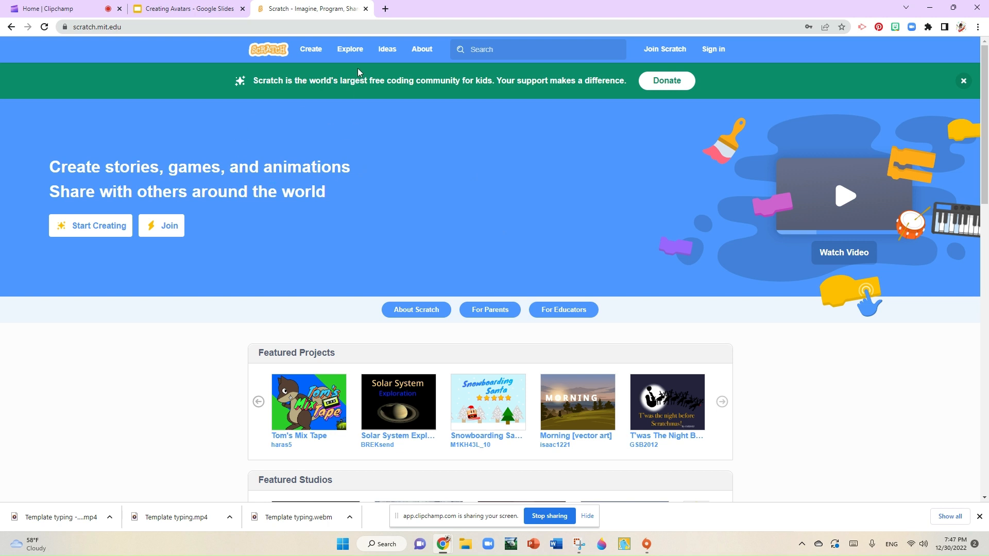
# Step: Start a new Scratch project and close the tutorial window
pyautogui.click(310, 50)
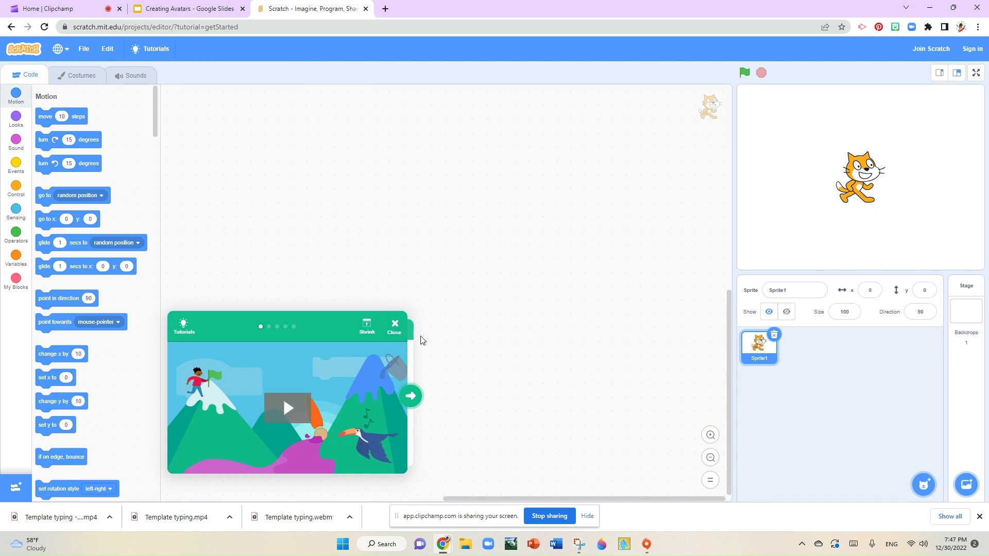
pyautogui.click(395, 327)
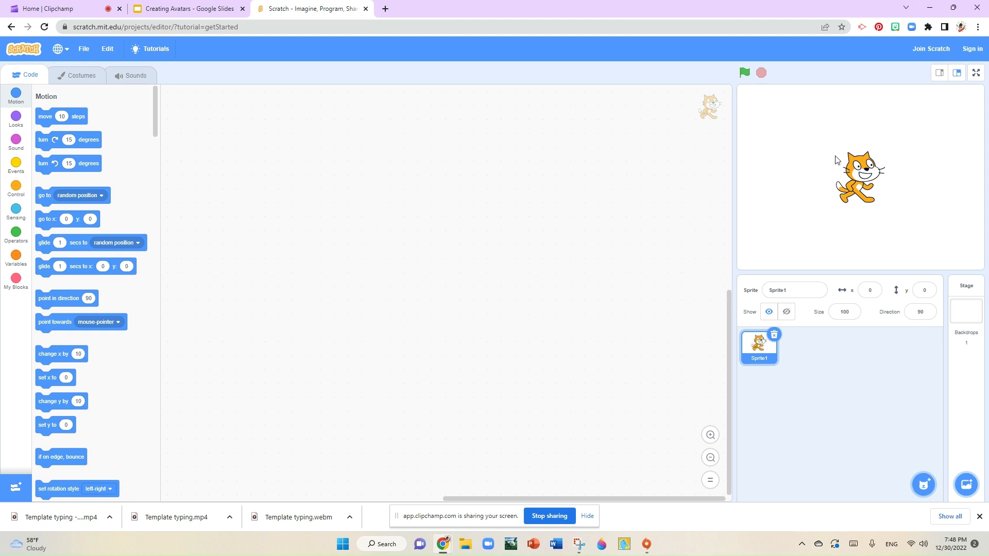
# Step: Replace the default cat sprite with the Noor sprite from the People category of the sprite library
pyautogui.click(774, 334)
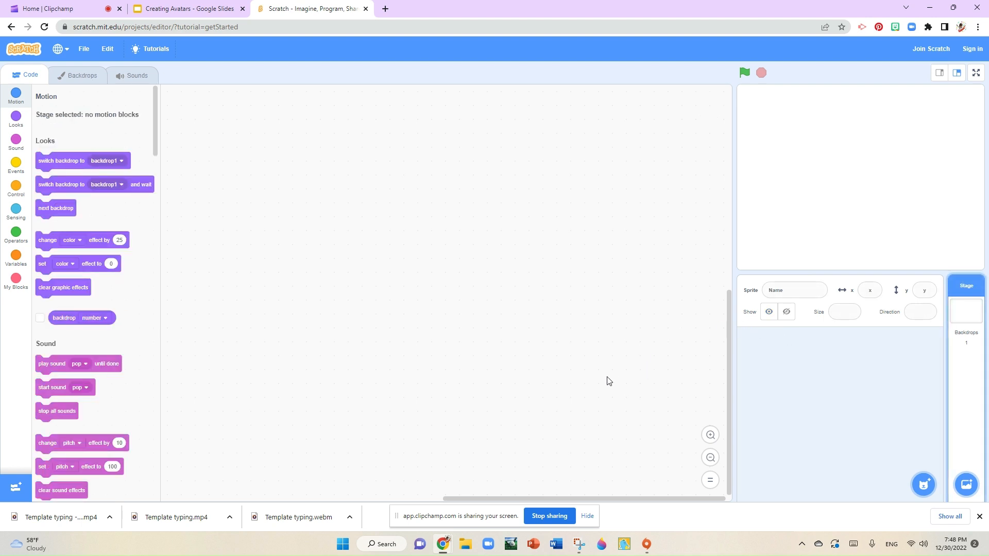
pyautogui.moveTo(925, 483)
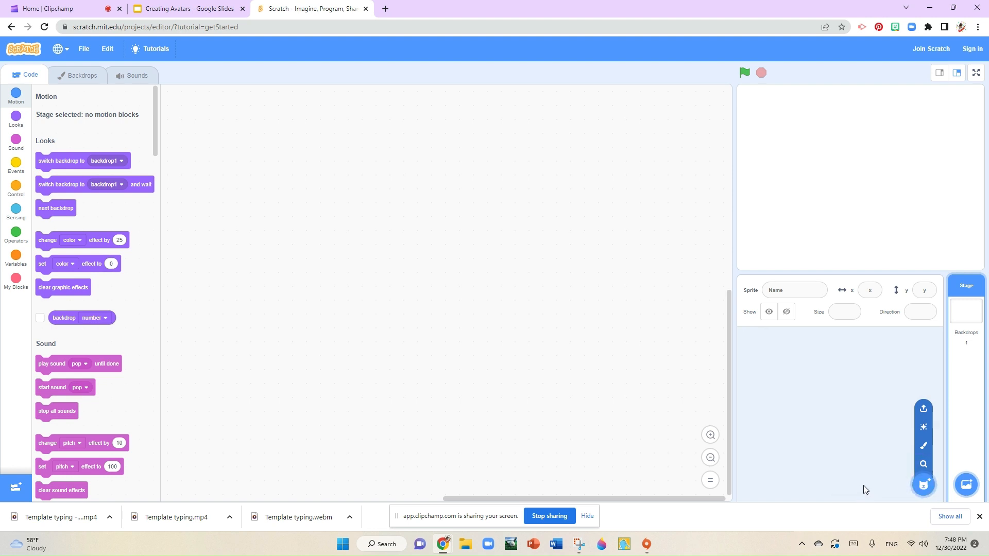
pyautogui.click(925, 484)
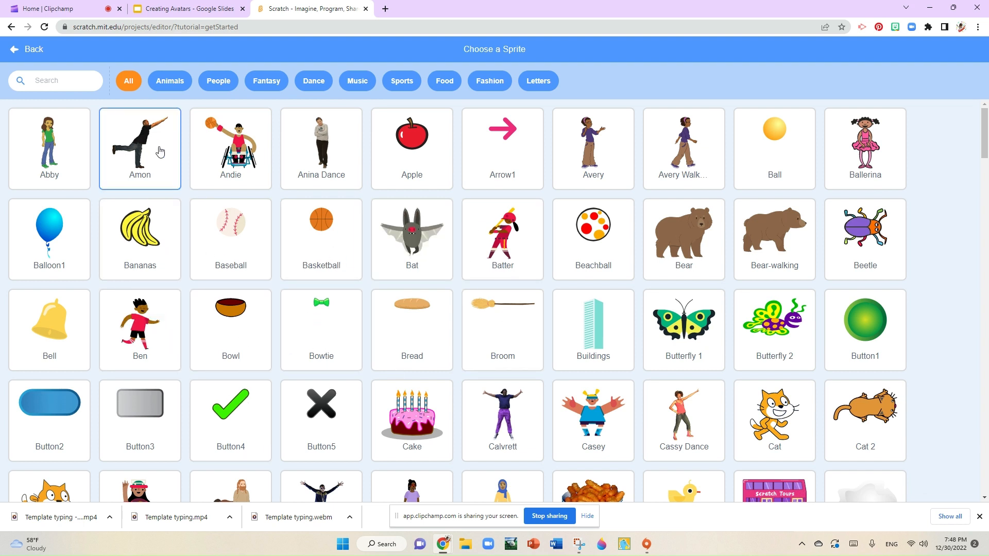
pyautogui.click(215, 82)
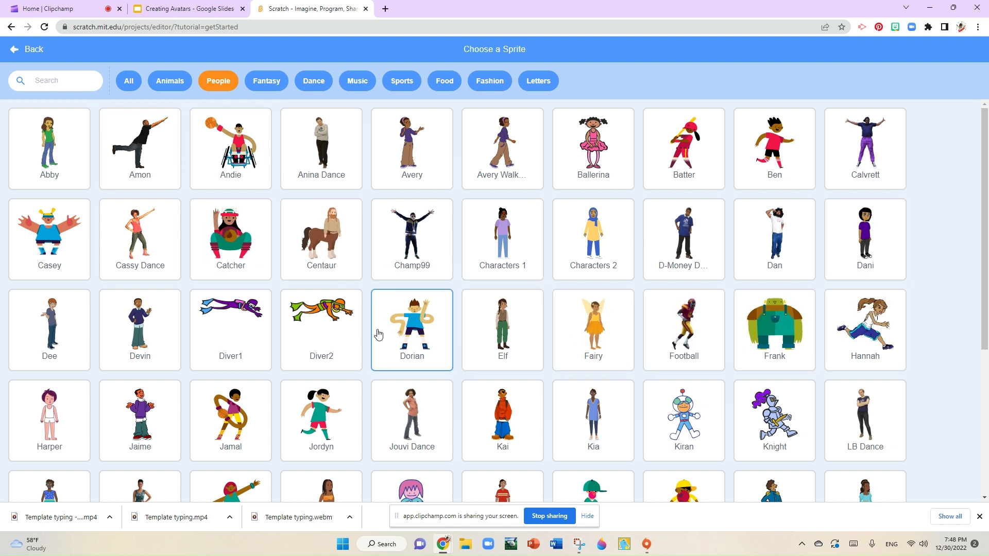
pyautogui.scroll(-1, 391, 324)
pyautogui.scroll(-3, 475, 295)
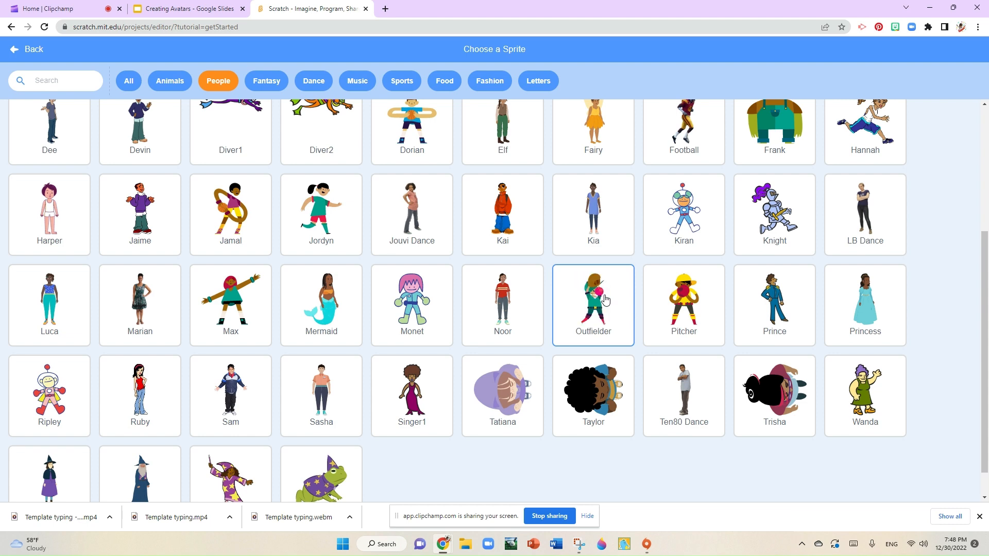
pyautogui.click(503, 305)
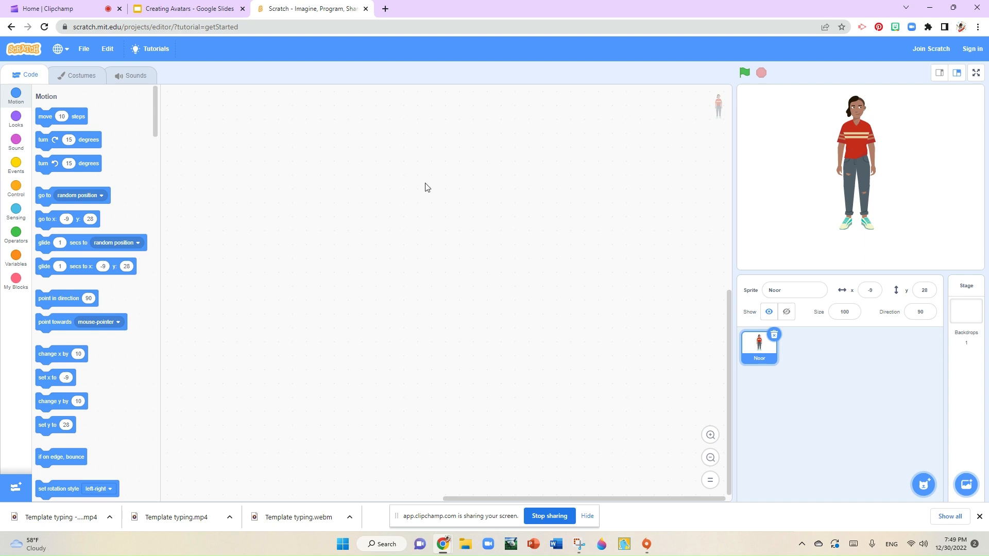
# Step: Open Noor's costume and select its parts one by one to inspect how the drawing is grouped
pyautogui.click(81, 81)
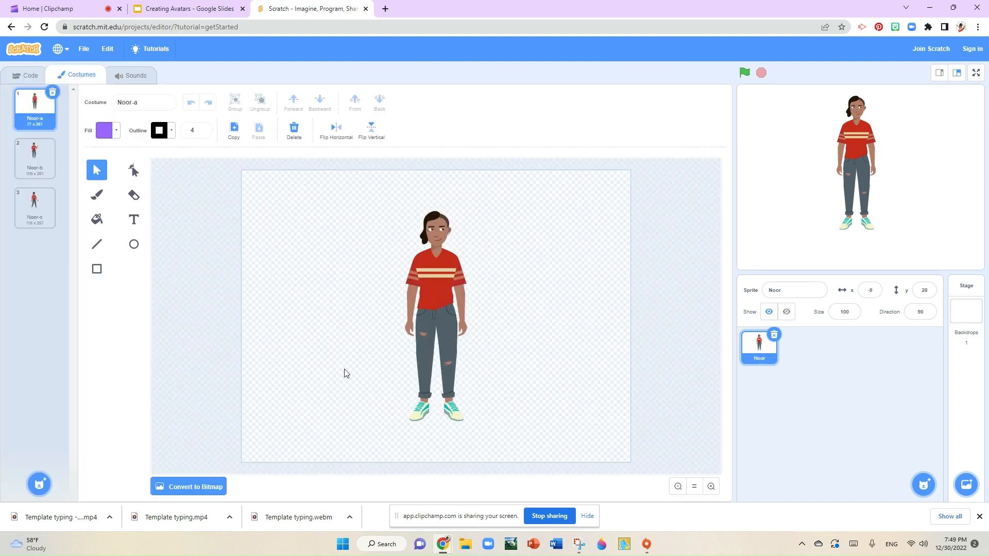
pyautogui.click(417, 418)
pyautogui.click(454, 414)
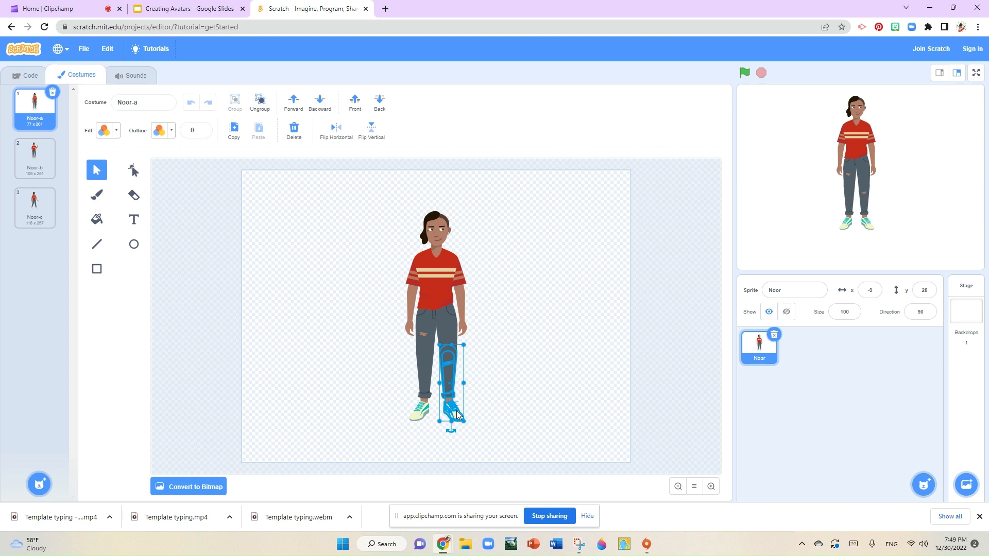
pyautogui.click(461, 326)
pyautogui.click(417, 307)
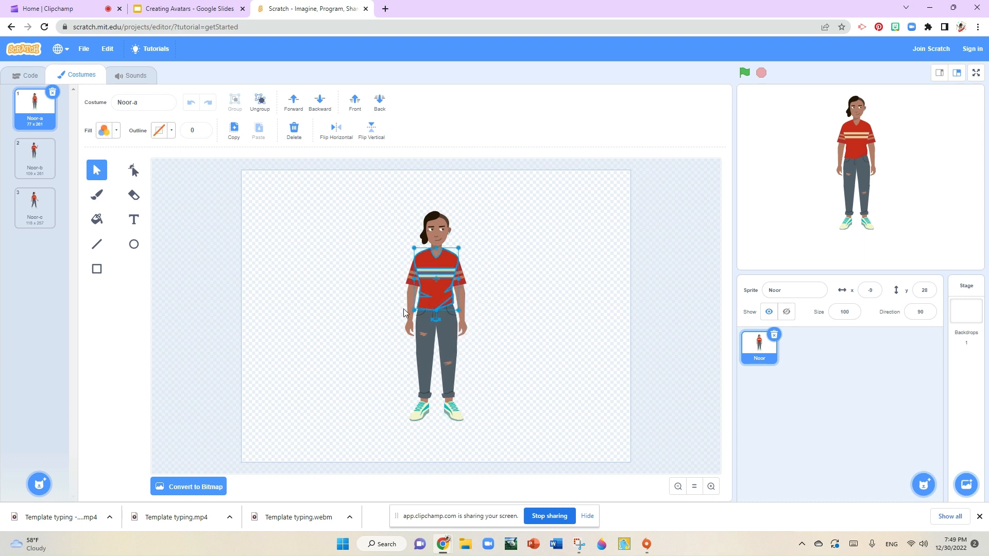
pyautogui.click(432, 228)
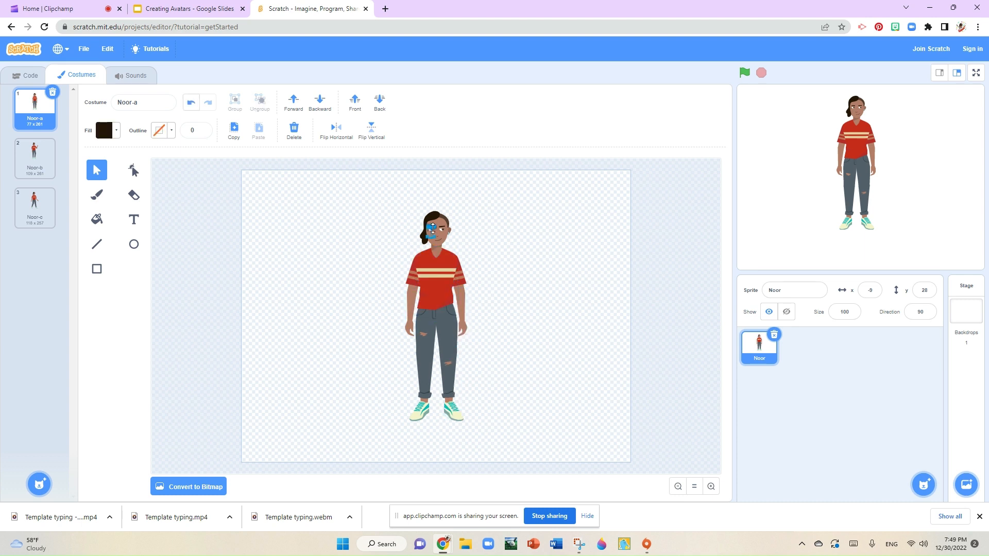
pyautogui.click(437, 229)
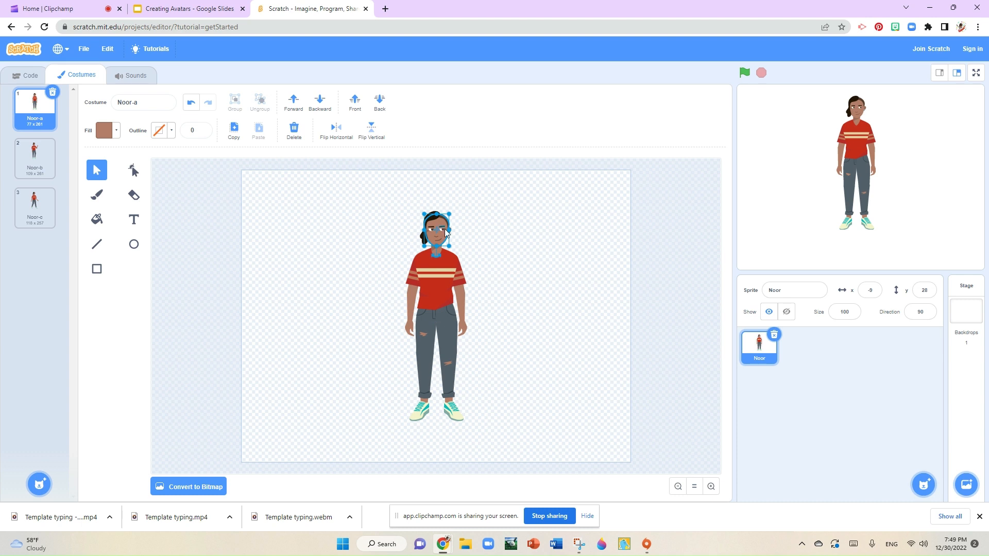
pyautogui.click(463, 329)
pyautogui.click(456, 273)
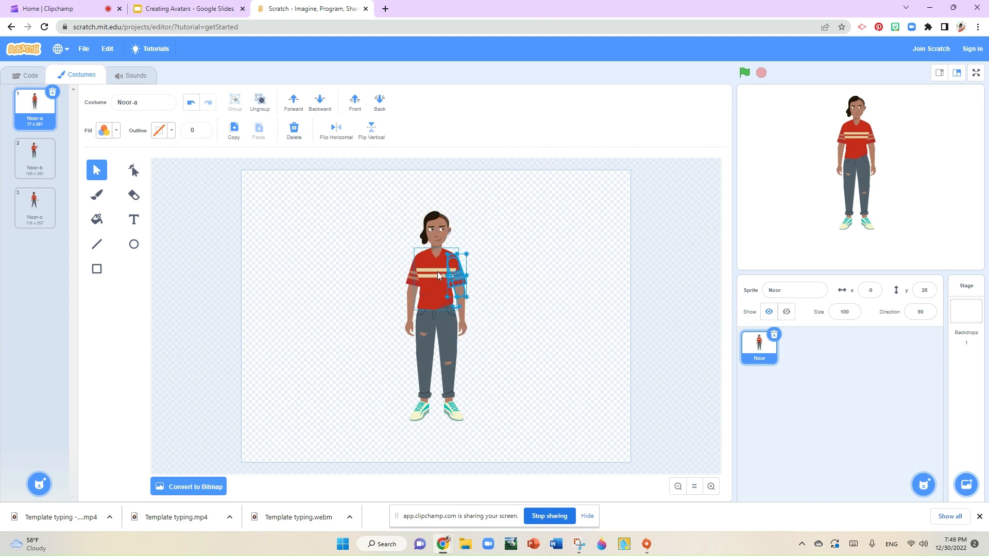
pyautogui.click(433, 274)
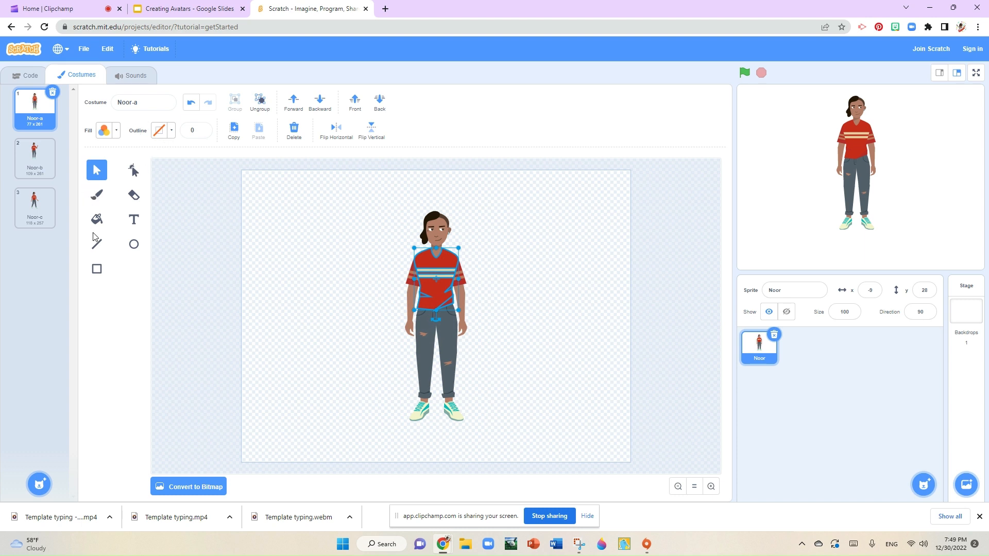
pyautogui.click(202, 267)
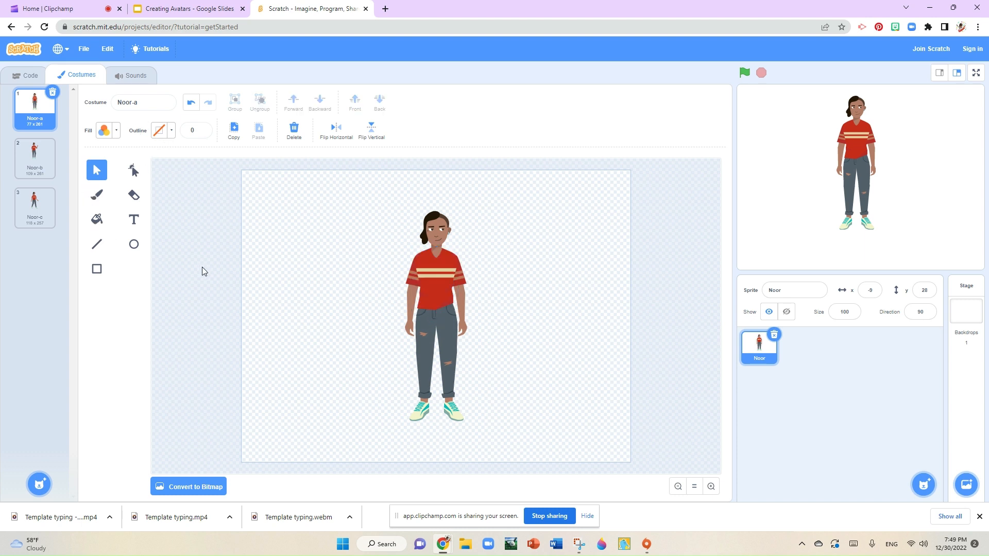
# Step: Recolor Noor's shirt teal with the Fill tool, using color about 52, saturation 95, brightness 81
pyautogui.click(103, 222)
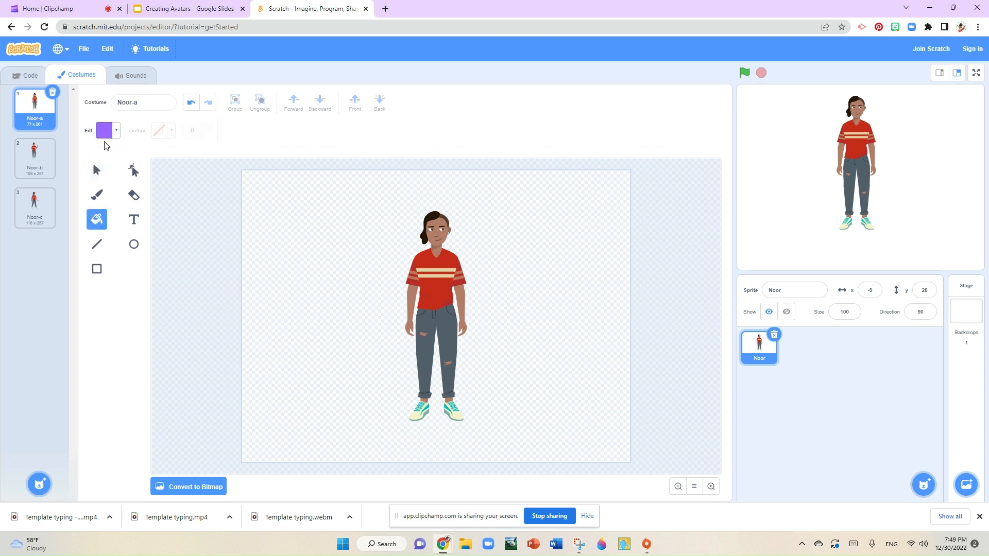
pyautogui.click(108, 135)
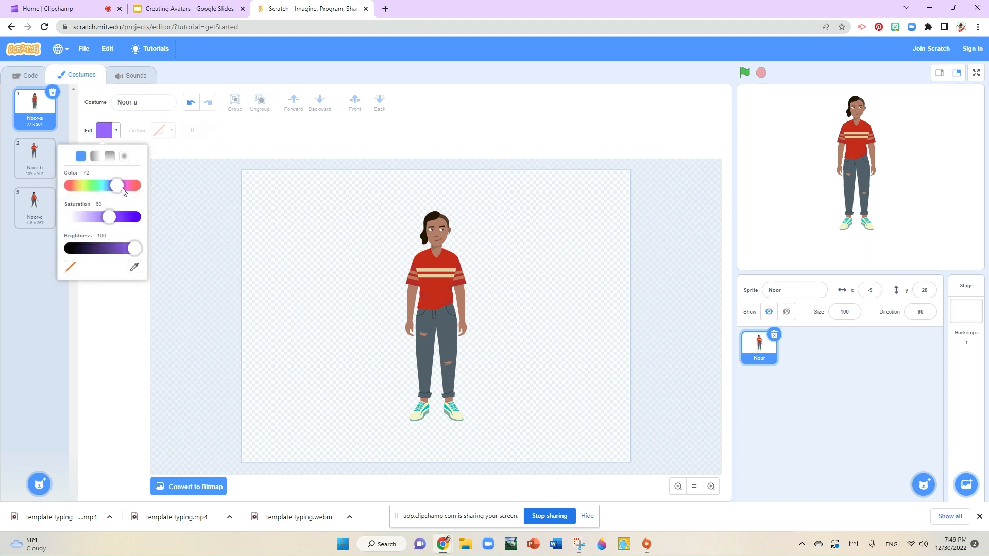
pyautogui.moveTo(110, 220); pyautogui.dragTo(124, 249)
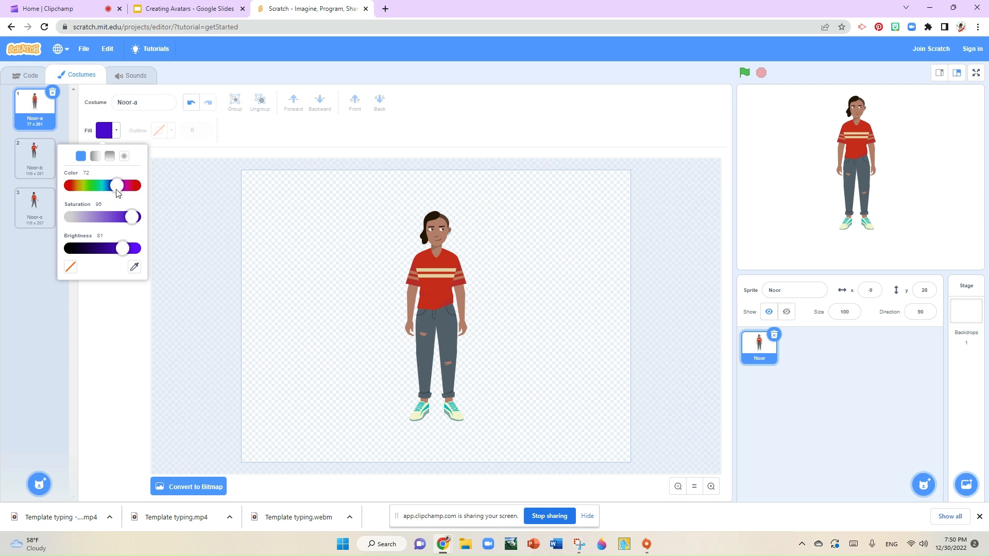
pyautogui.moveTo(116, 189); pyautogui.dragTo(91, 196)
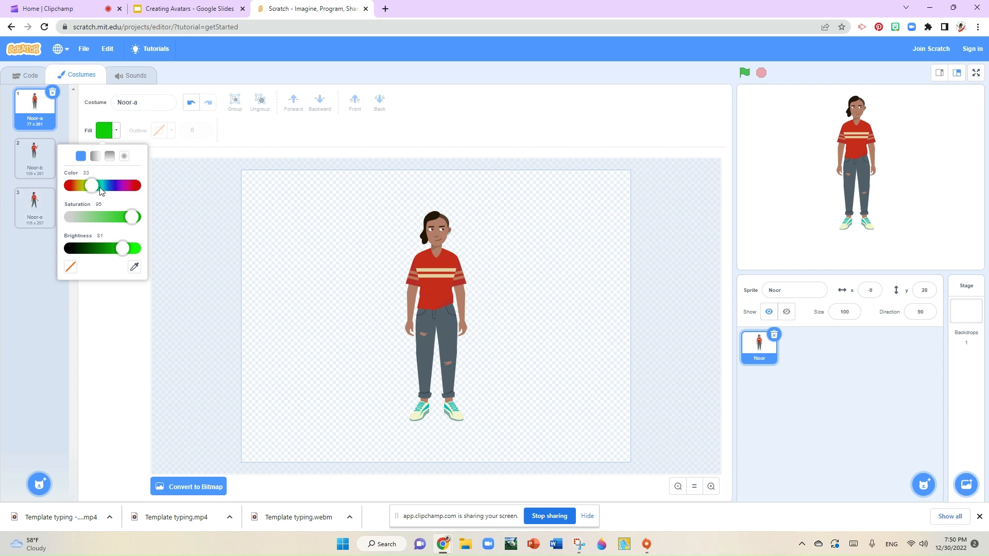
pyautogui.moveTo(94, 190); pyautogui.dragTo(107, 190)
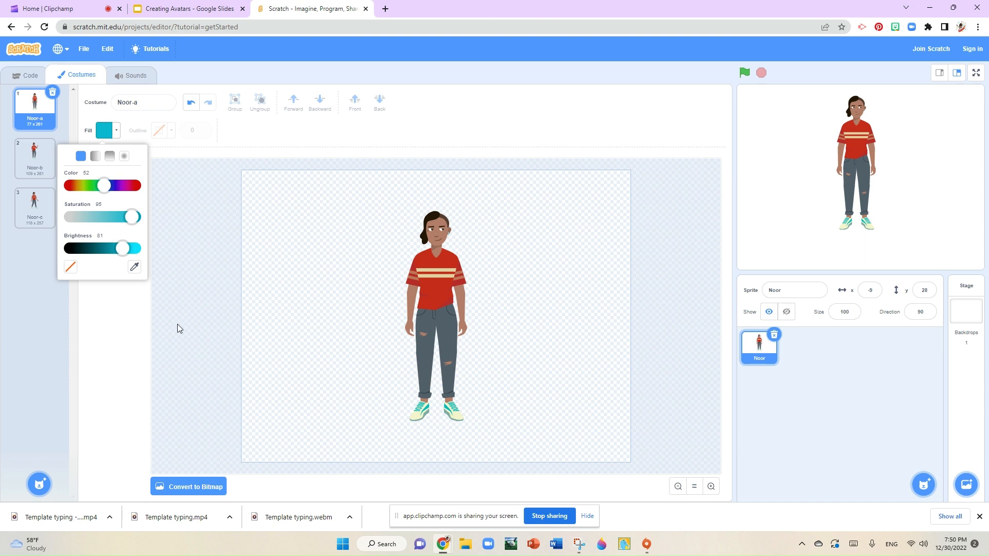
pyautogui.click(408, 282)
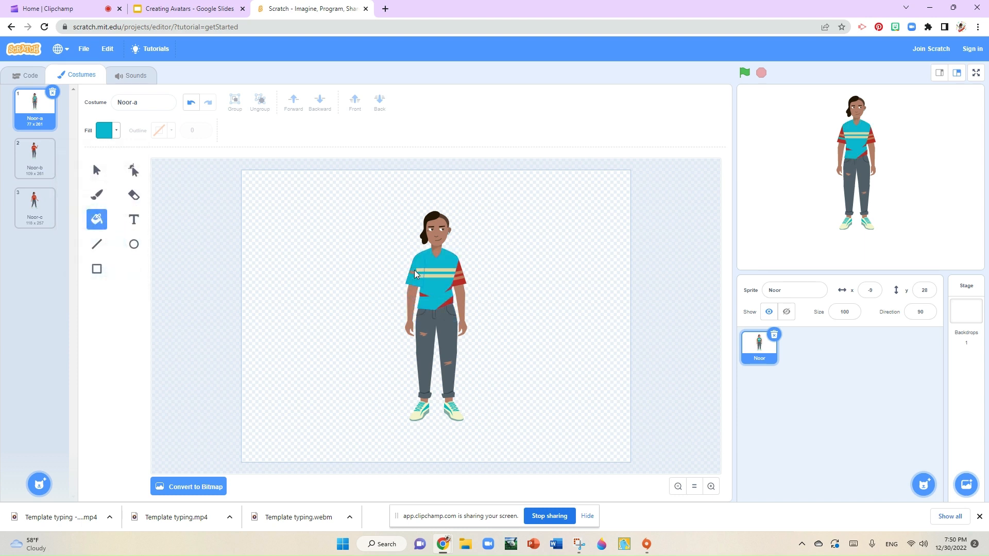
pyautogui.click(414, 270)
pyautogui.click(456, 280)
pyautogui.click(424, 299)
pyautogui.click(452, 294)
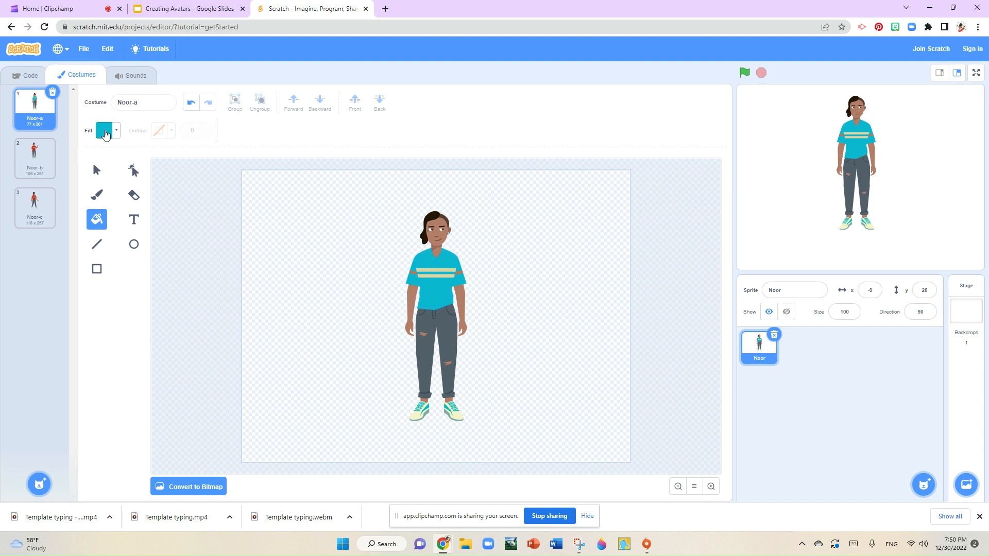
# Step: Fill both stripes on the shirt with magenta (color 88, saturation 80, brightness 82)
pyautogui.click(105, 135)
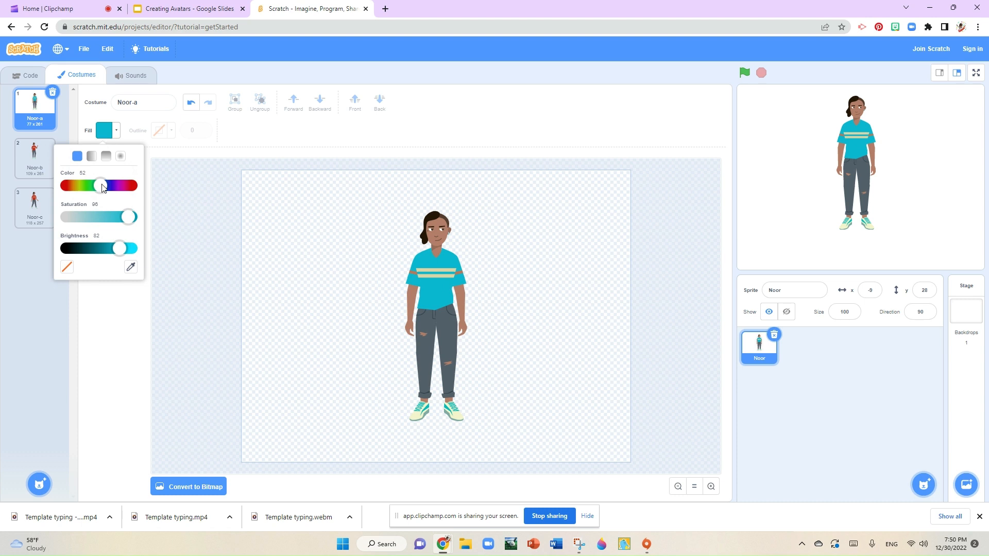
pyautogui.moveTo(102, 188)
pyautogui.mouseDown()
pyautogui.moveTo(132, 184)
pyautogui.moveTo(114, 189)
pyautogui.mouseUp()
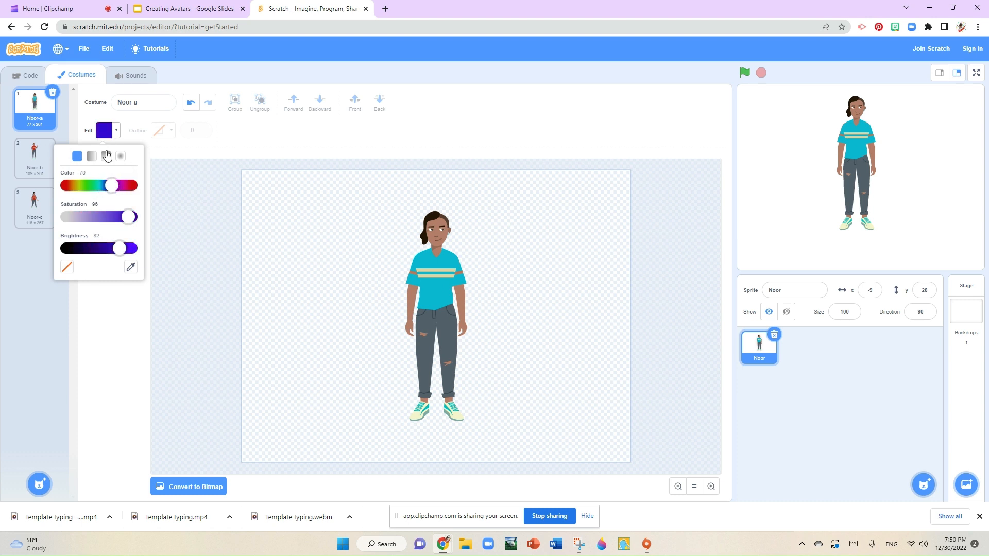
pyautogui.moveTo(112, 186); pyautogui.dragTo(79, 187)
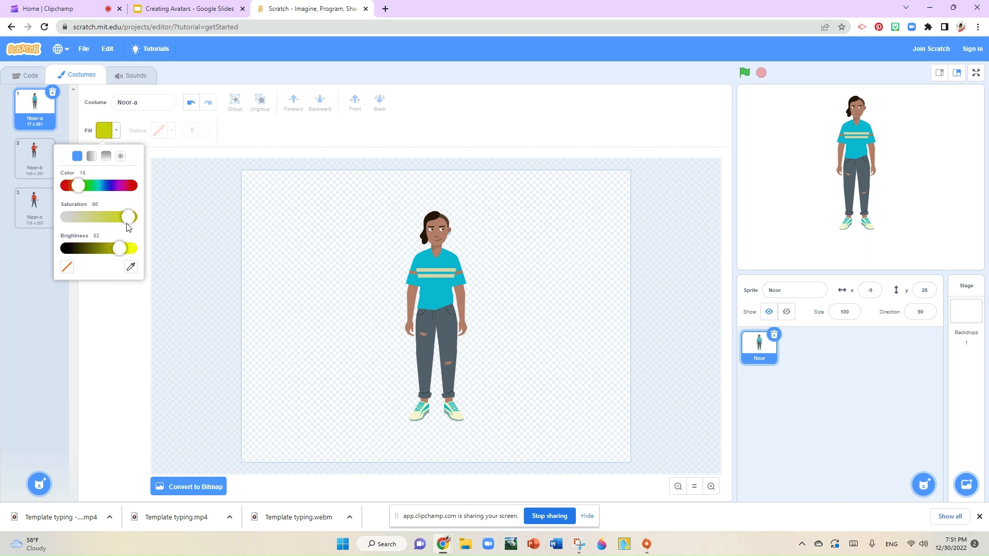
pyautogui.moveTo(128, 218); pyautogui.dragTo(123, 187)
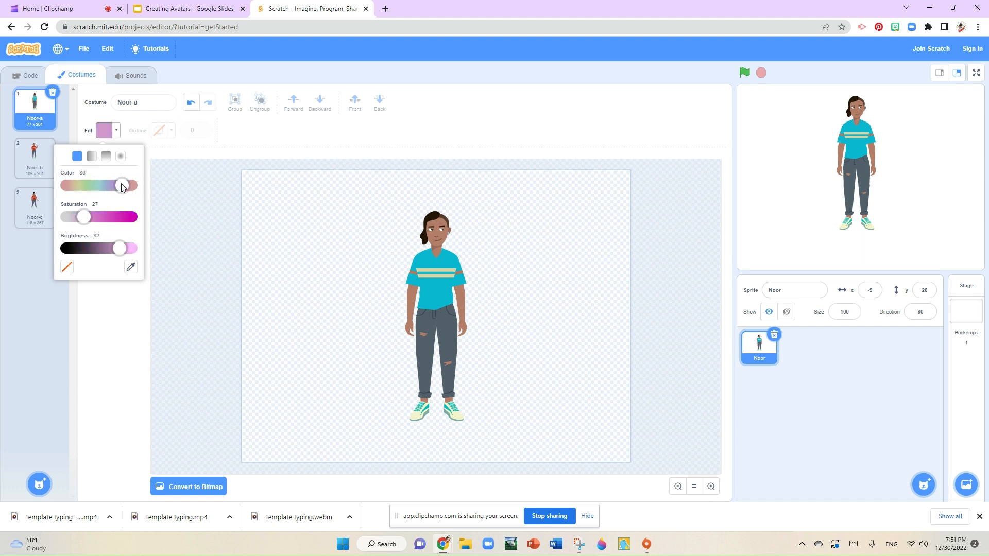
pyautogui.click(118, 220)
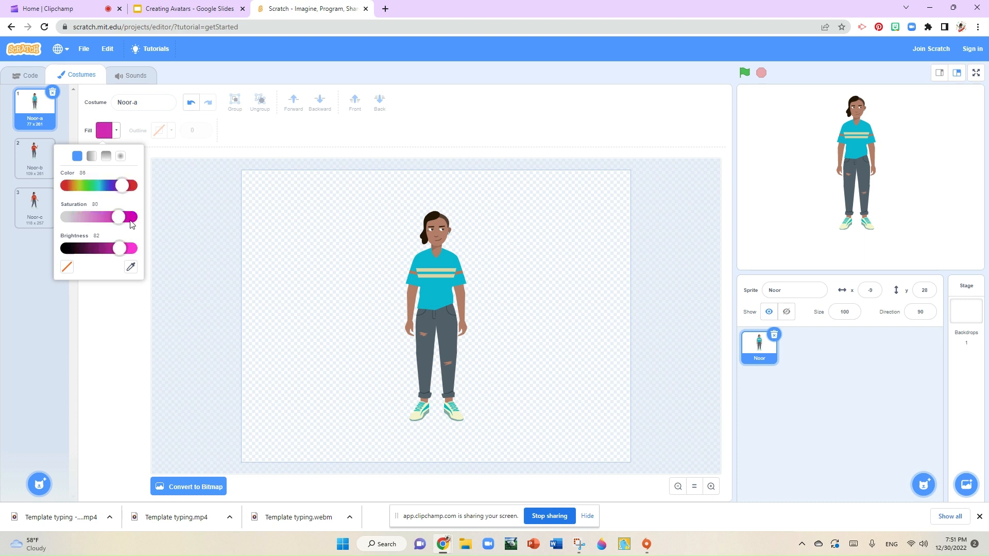
pyautogui.click(434, 276)
pyautogui.click(434, 269)
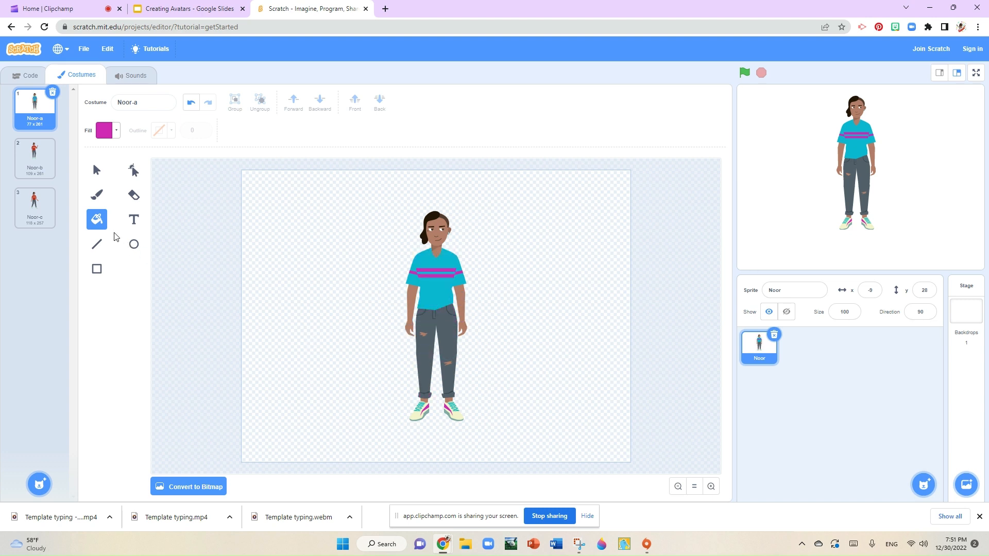
# Step: Refill Noor's skin at the neck with a brown of color 9, saturation 60, brightness 72
pyautogui.click(106, 133)
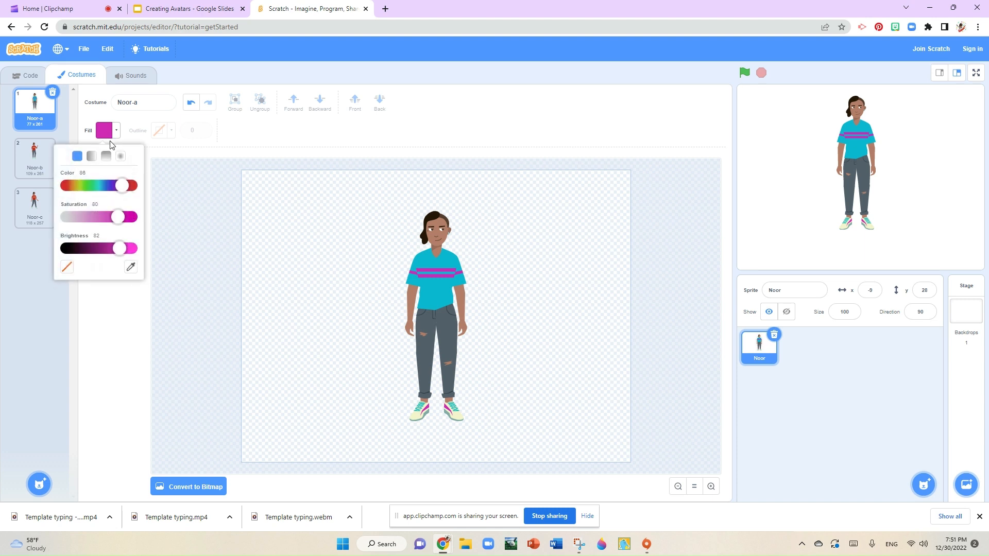
pyautogui.moveTo(124, 188); pyautogui.dragTo(77, 197)
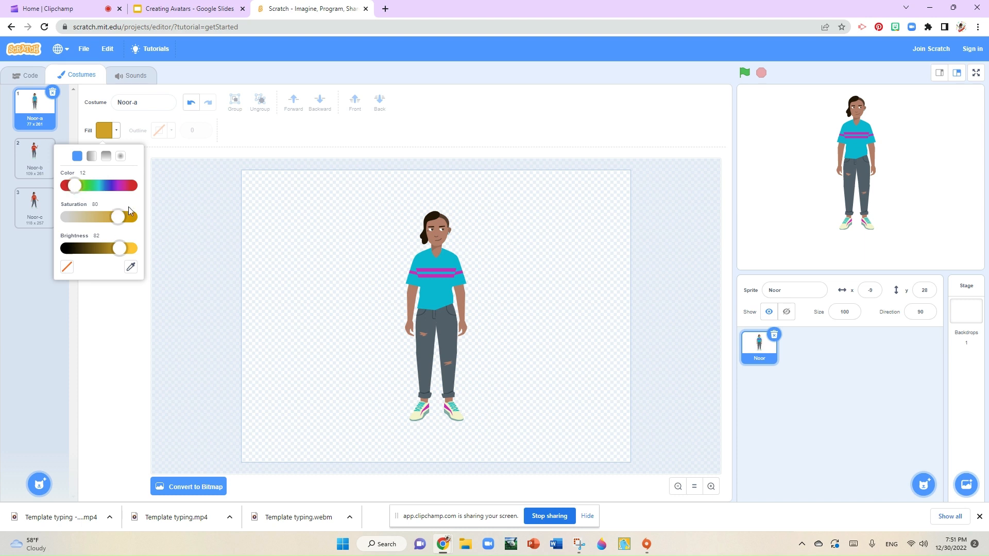
pyautogui.moveTo(124, 252); pyautogui.dragTo(114, 221)
pyautogui.moveTo(77, 186)
pyautogui.mouseDown()
pyautogui.moveTo(137, 189)
pyautogui.moveTo(80, 190)
pyautogui.mouseUp()
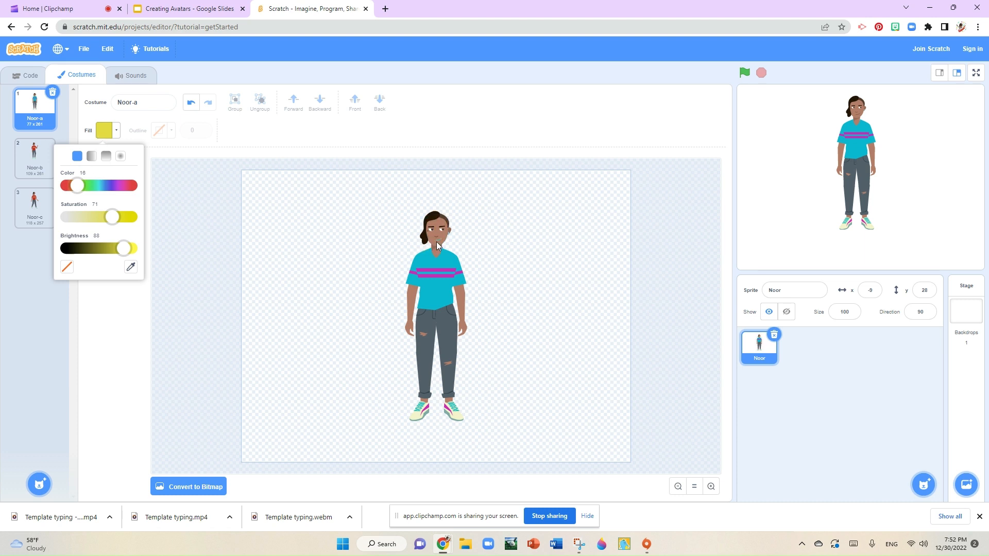
pyautogui.moveTo(115, 221); pyautogui.dragTo(133, 189)
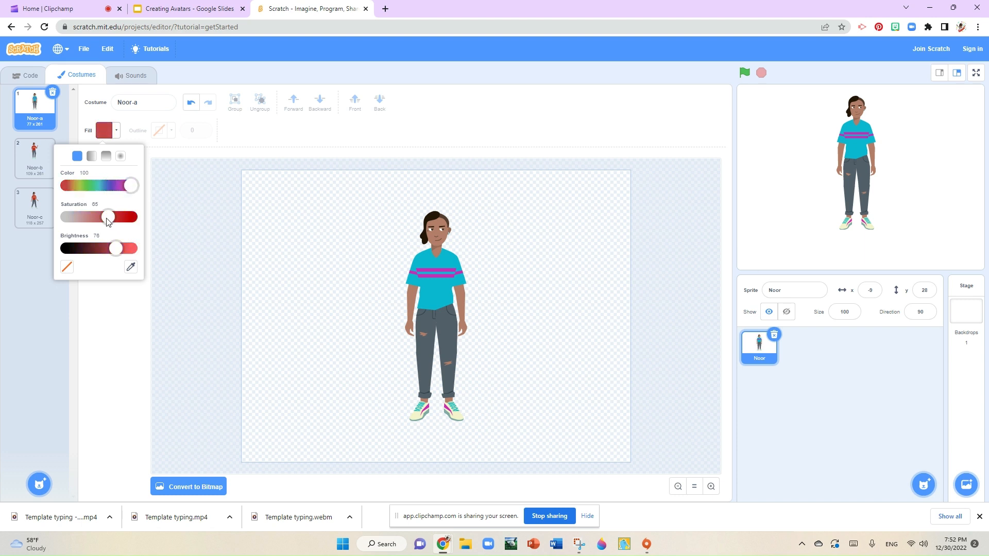
pyautogui.moveTo(110, 221); pyautogui.dragTo(73, 202)
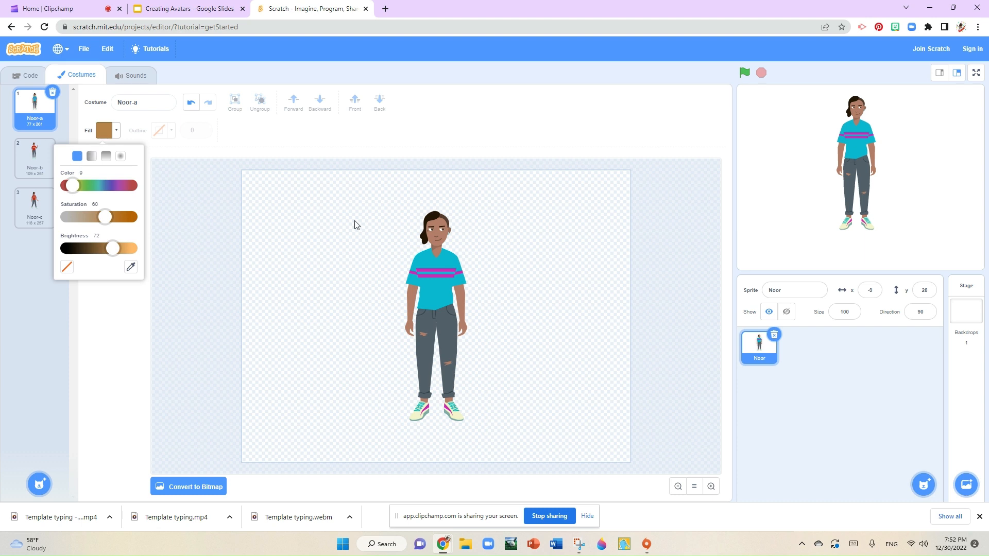
pyautogui.click(435, 242)
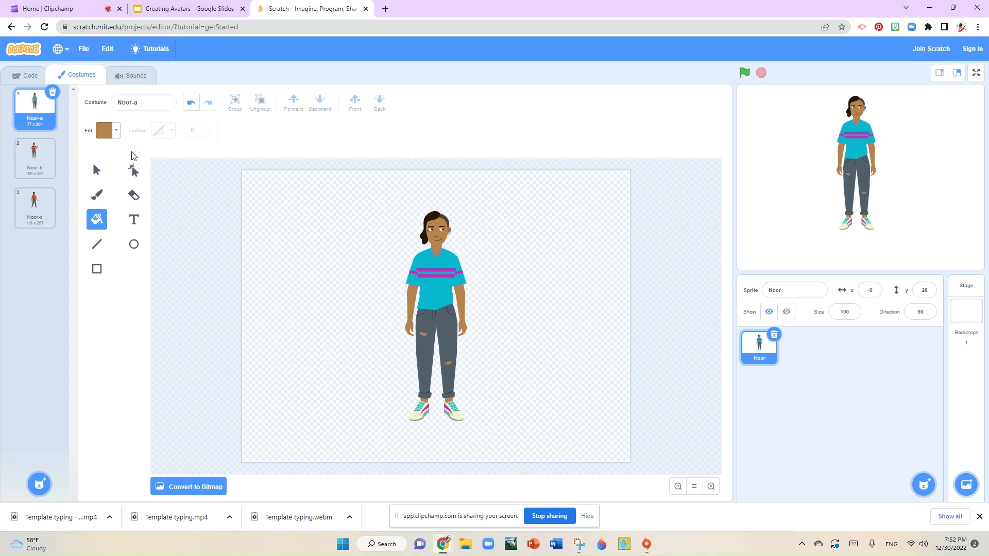
# Step: With the Brush set to black (color 0, saturation 27, brightness 0), paint longer hair down both sides of Noor's face
pyautogui.click(97, 196)
pyautogui.click(105, 134)
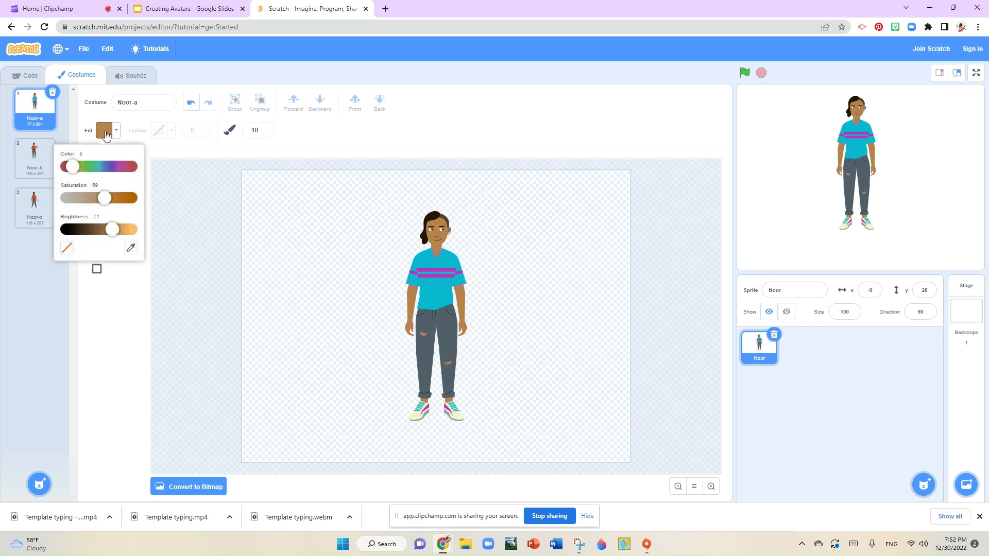
pyautogui.moveTo(114, 230); pyautogui.dragTo(66, 229)
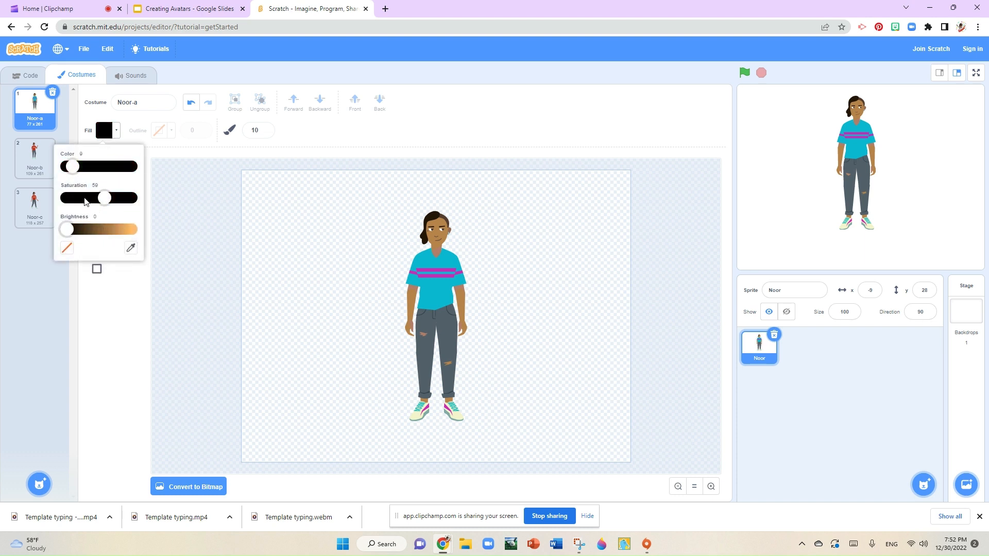
pyautogui.click(85, 198)
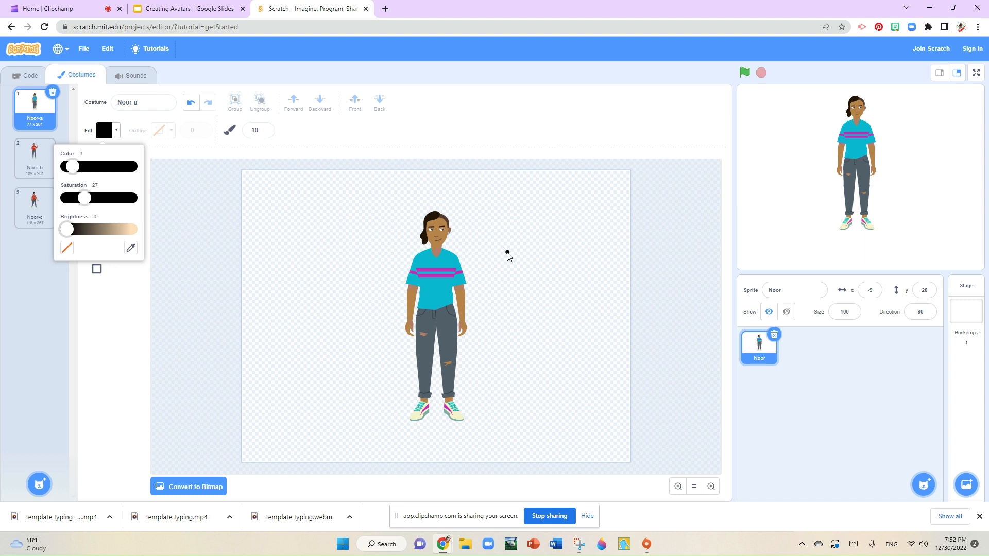
pyautogui.click(445, 221)
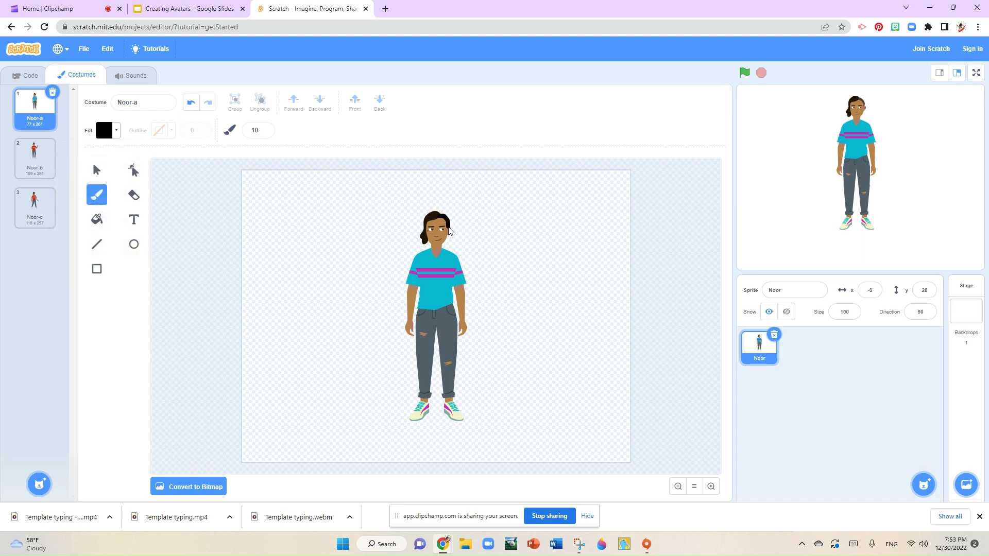
pyautogui.click(447, 238)
pyautogui.moveTo(446, 248)
pyautogui.mouseDown()
pyautogui.moveTo(452, 226)
pyautogui.moveTo(442, 220)
pyautogui.mouseUp()
pyautogui.moveTo(425, 229)
pyautogui.mouseDown()
pyautogui.moveTo(423, 258)
pyautogui.moveTo(434, 251)
pyautogui.moveTo(425, 252)
pyautogui.mouseUp()
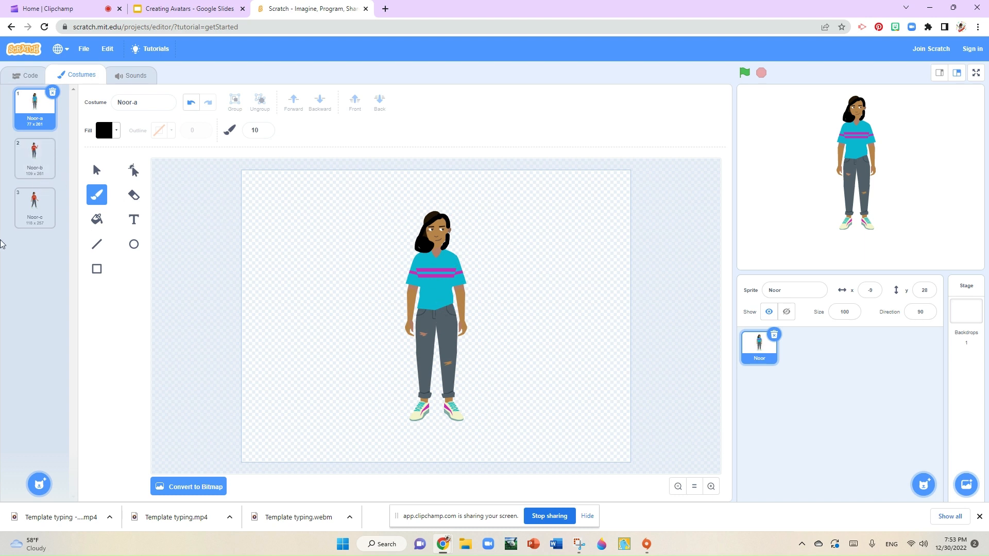
# Step: Flip through Noor's other two costumes and return to the first costume
pyautogui.click(41, 166)
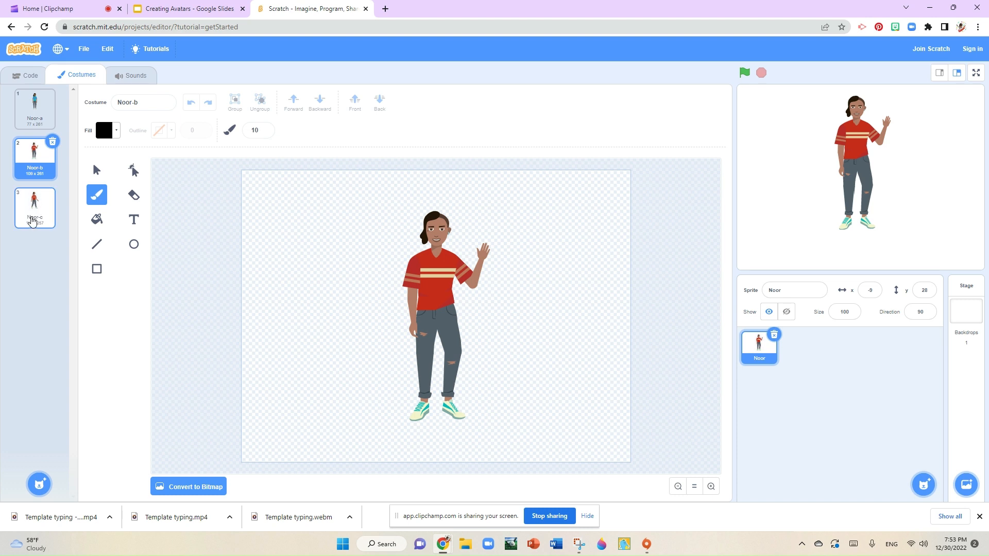
pyautogui.click(32, 220)
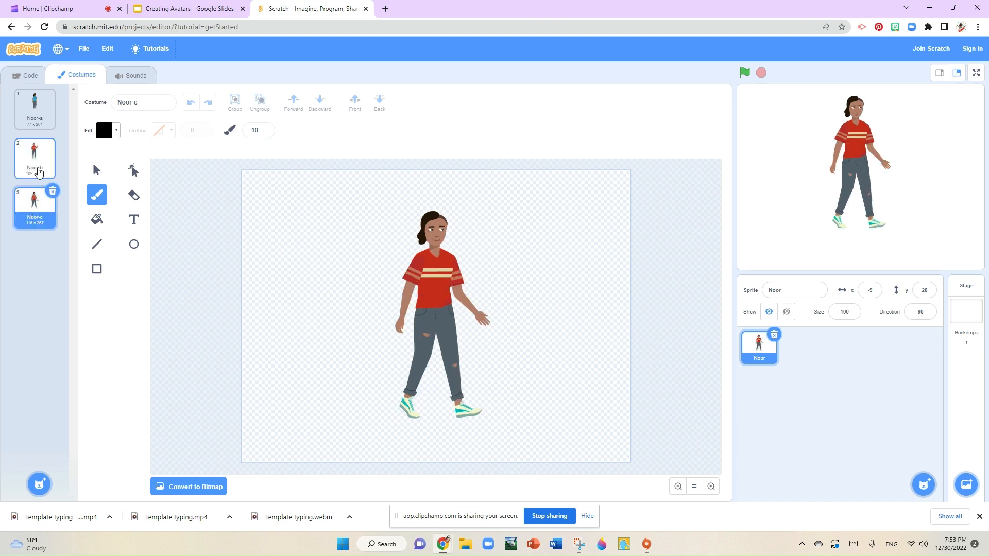
pyautogui.click(40, 164)
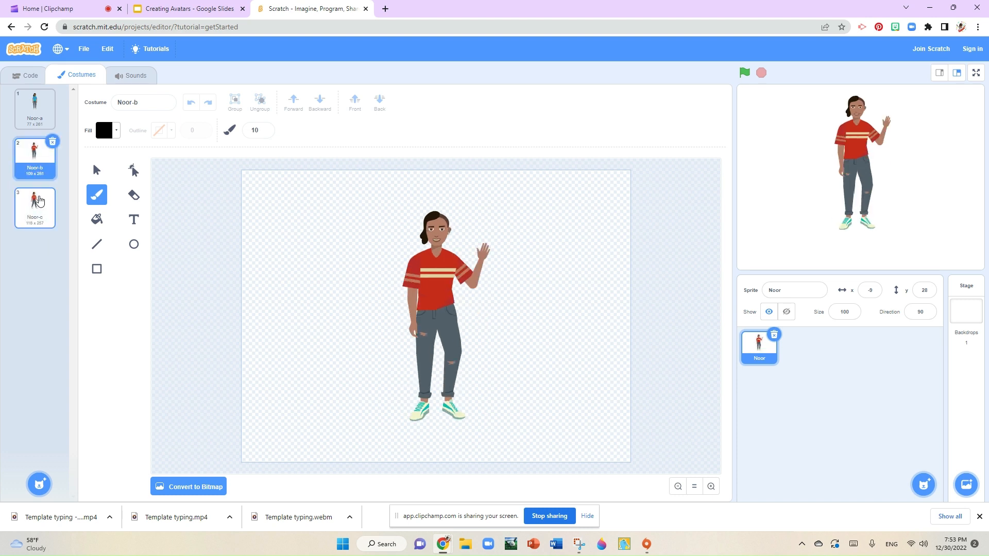
pyautogui.click(31, 123)
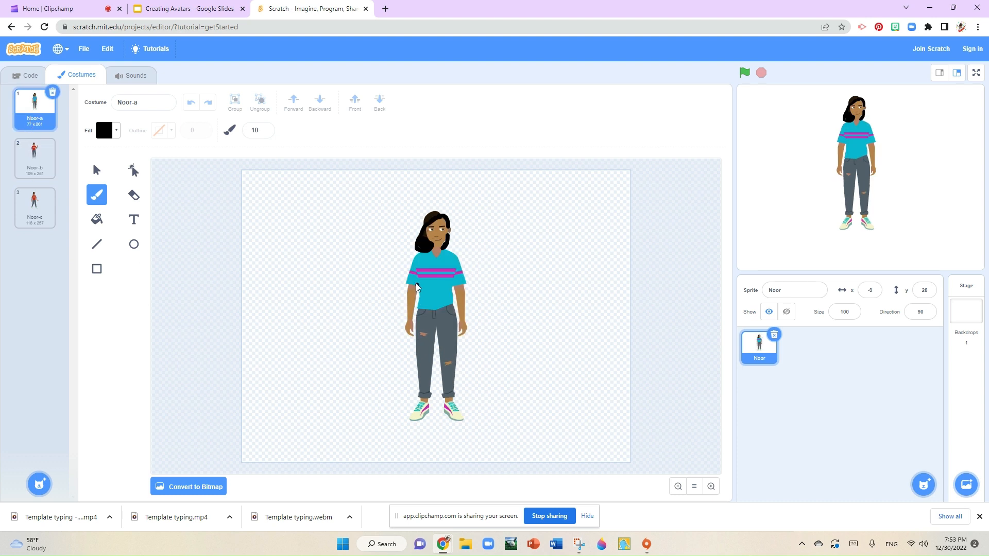